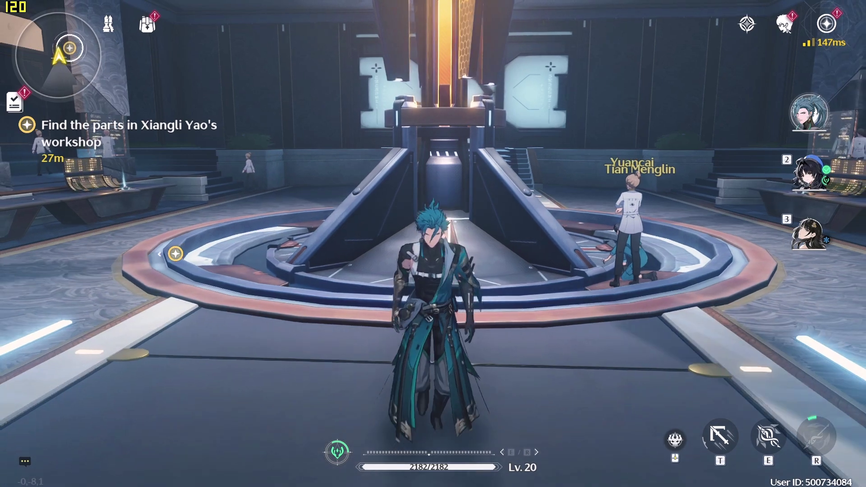
Walk the character back and forth by the platform, then bring up the Terminal menu with Esc
key("s")
key("alt")
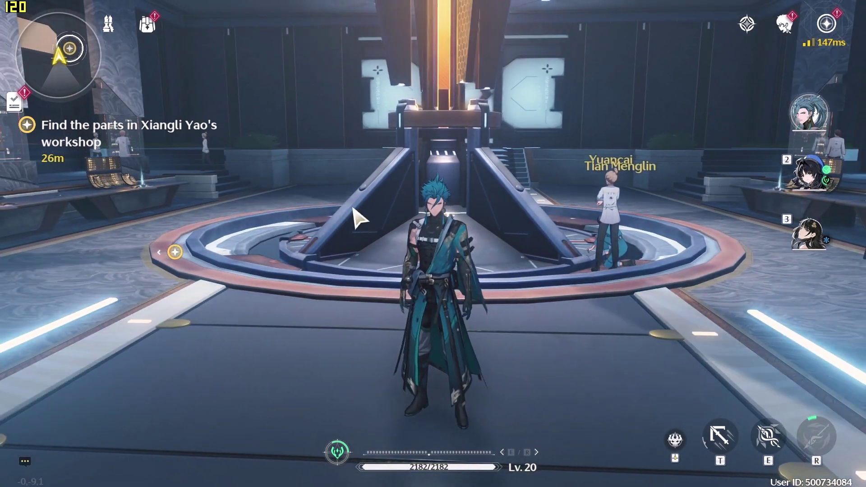
key("w")
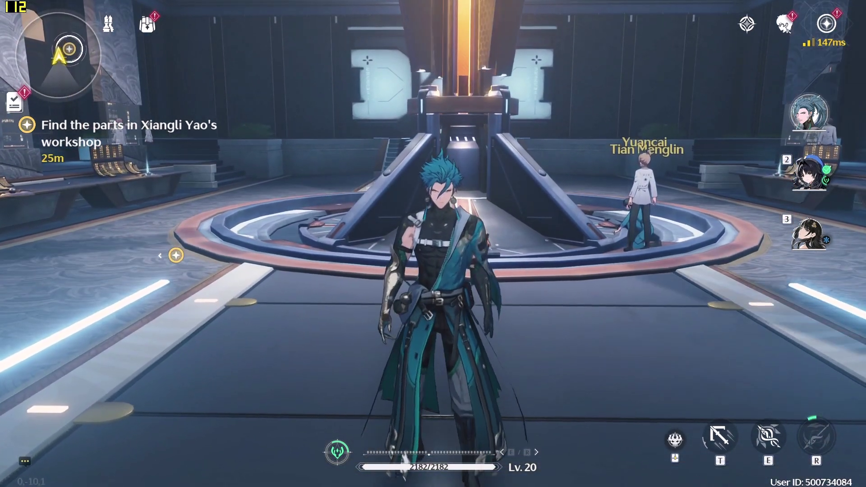
key("Escape")
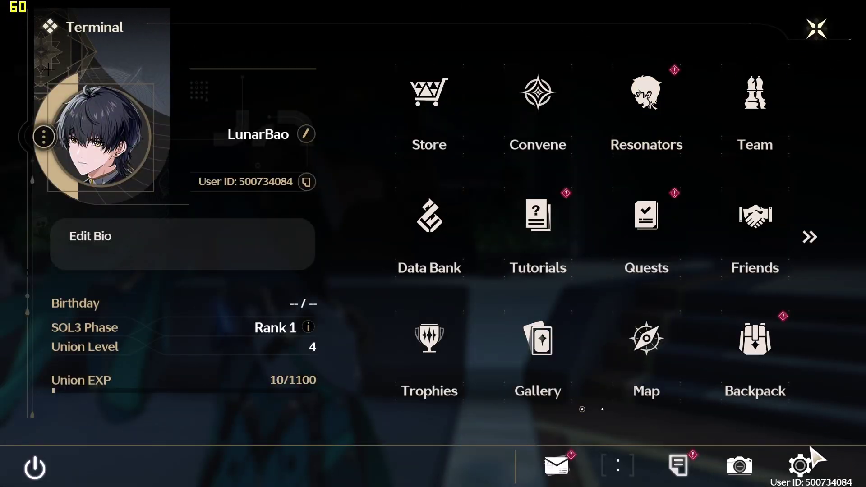
Open the game settings and browse through the settings categories
left_click(808, 455)
scroll(33, 139, "down", 1)
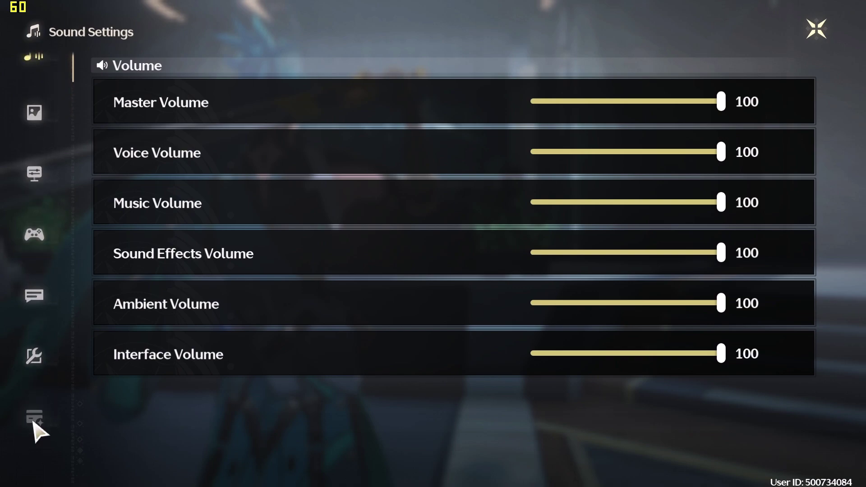
left_click(35, 356)
left_click(36, 294)
scroll(27, 226, "up", 1)
Show Graphic Settings and scroll to confirm Frame Rate is 60fps and check V-Sync
left_click(20, 174)
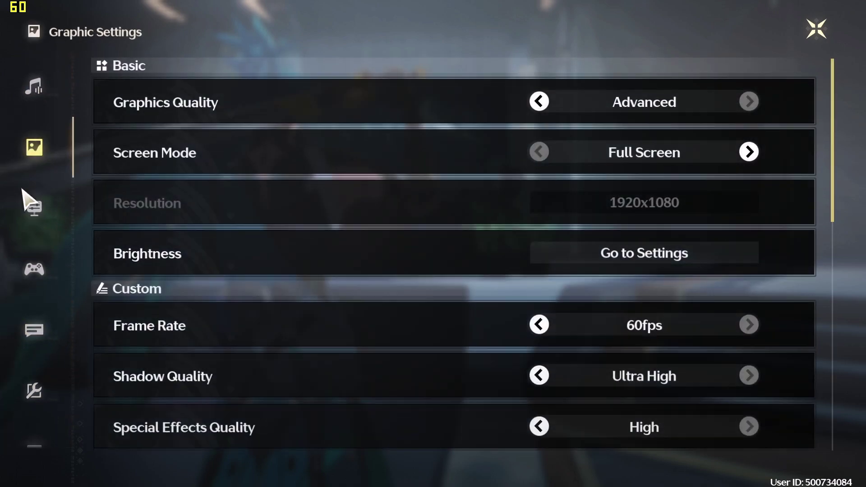
scroll(469, 257, "down", 1)
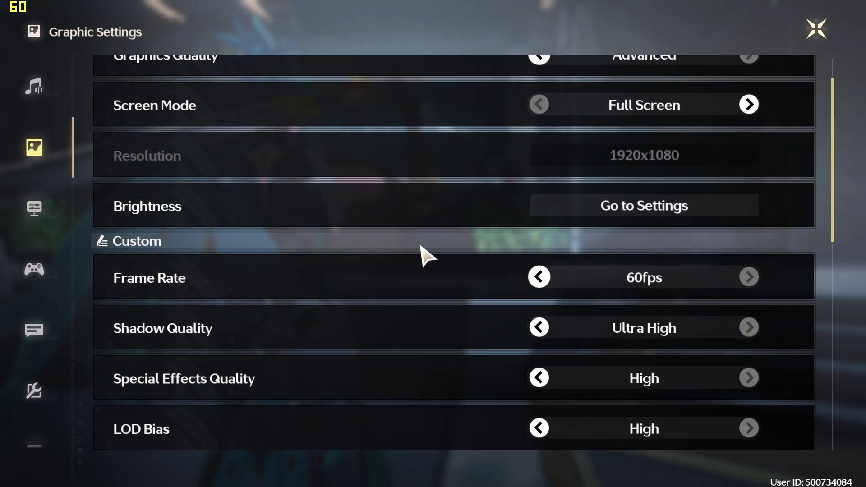
scroll(426, 255, "down", 1)
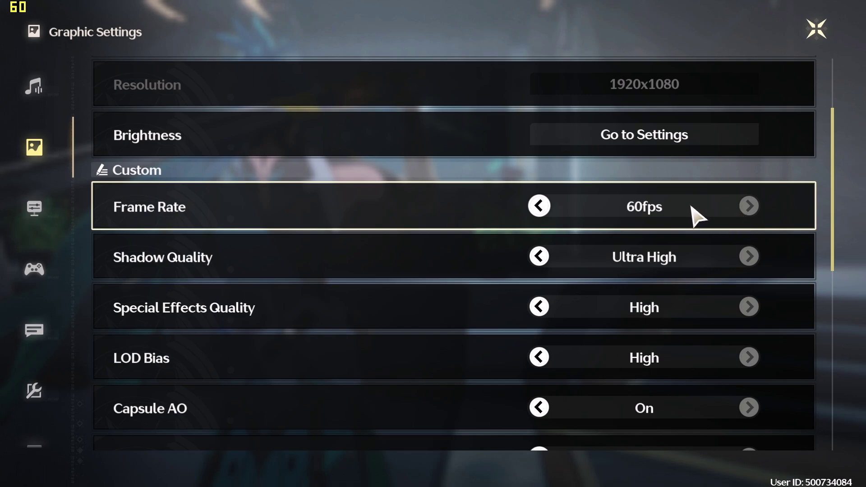
scroll(387, 276, "down", 1)
scroll(368, 304, "up", 1)
scroll(343, 351, "down", 3)
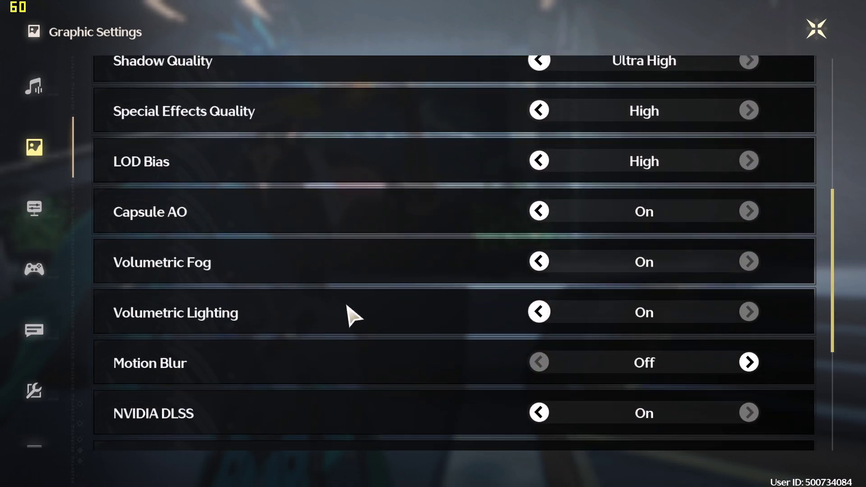
scroll(343, 298, "down", 5)
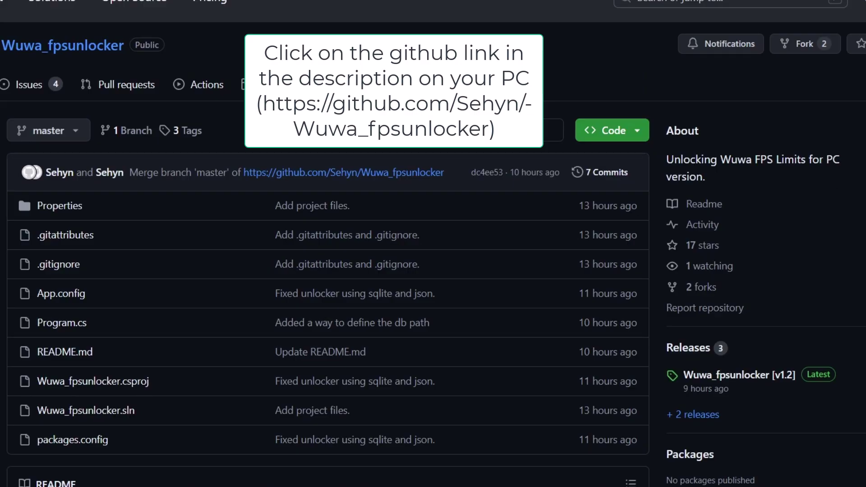
Open the Wuwa_fpsunlocker [v1.2] release under Releases and view its downloadable assets
scroll(689, 265, "down", 2)
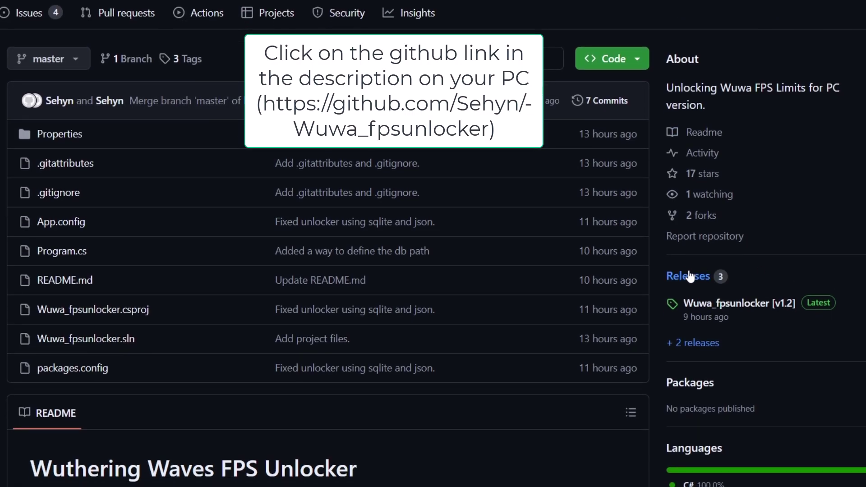
left_click(763, 314)
scroll(127, 301, "down", 2)
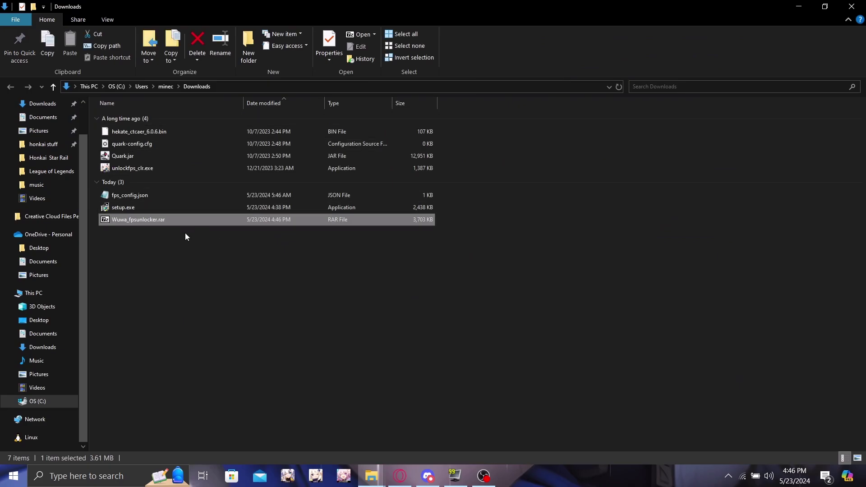
Extract Wuwa_fpsunlocker.rar into Downloads with 7-Zip Extract Here
right_click(136, 219)
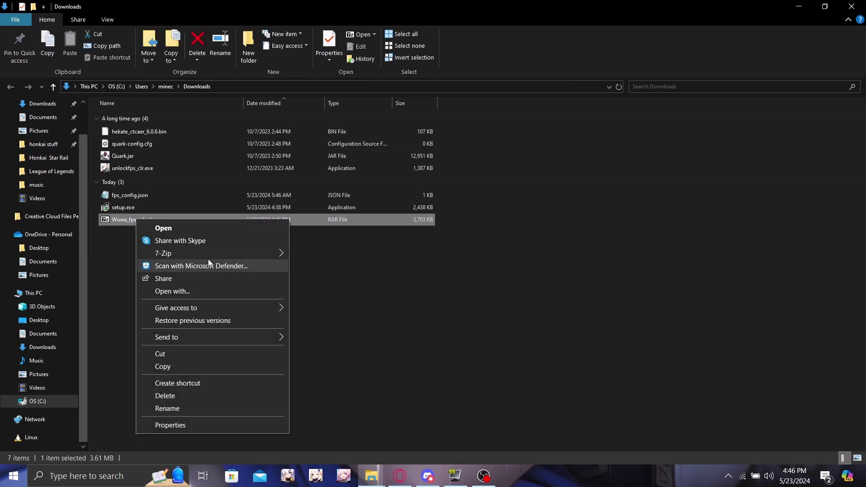
mouse_move(209, 258)
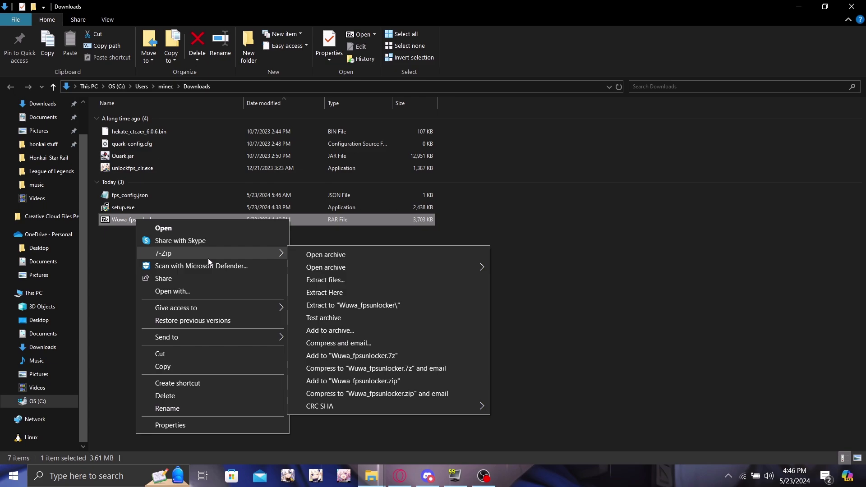
left_click(346, 294)
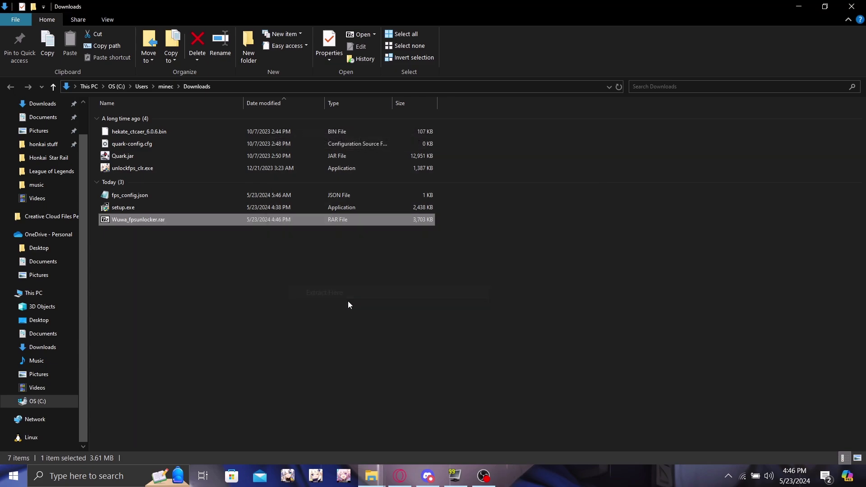
Launch Wuwa_fpsunlocker.exe from the extracted Release folder
left_click(162, 194)
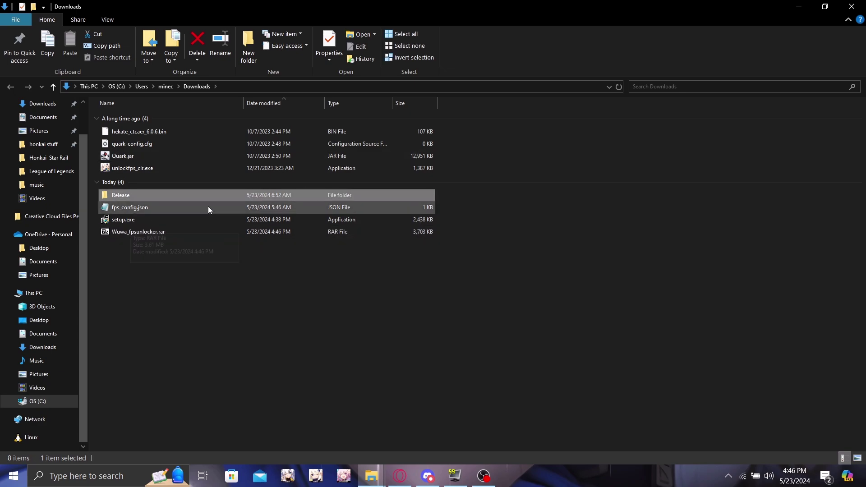
double_click(147, 195)
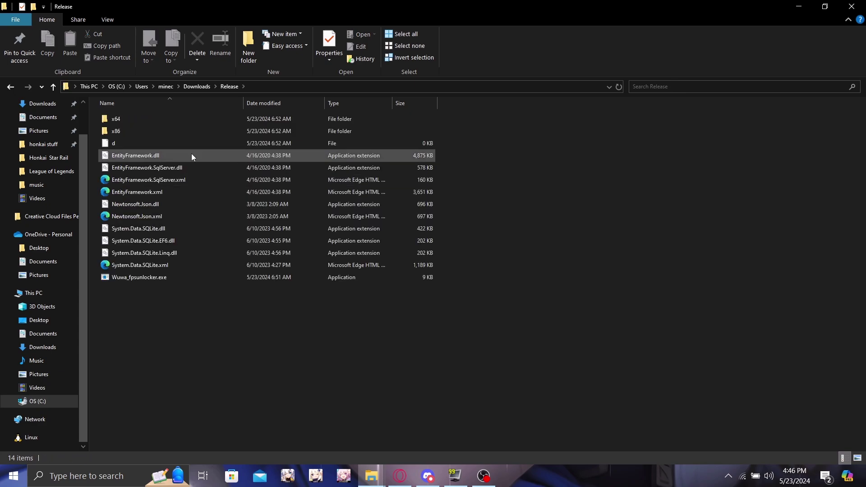
double_click(178, 278)
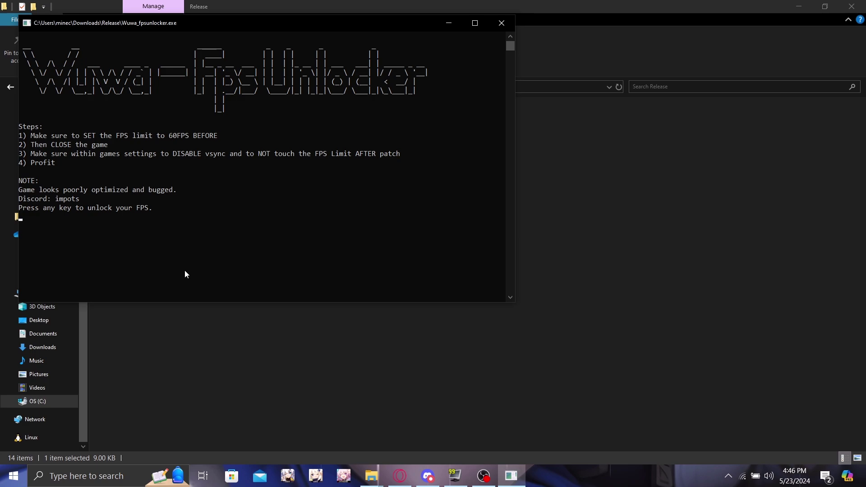
Continue past the unlocker's start screen to reach the SQLite database path prompt
key("d")
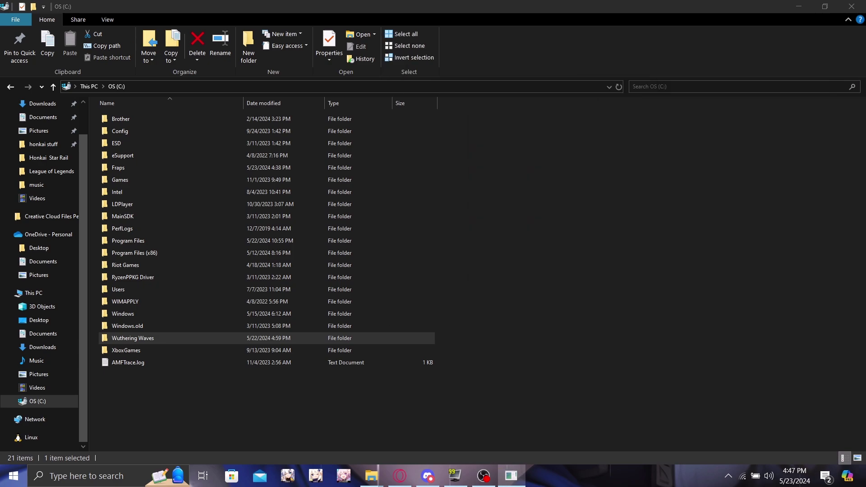
Navigate to Wuthering Waves Game\Client\Saved\LocalStorage and select its full path in the address bar
left_click(156, 344)
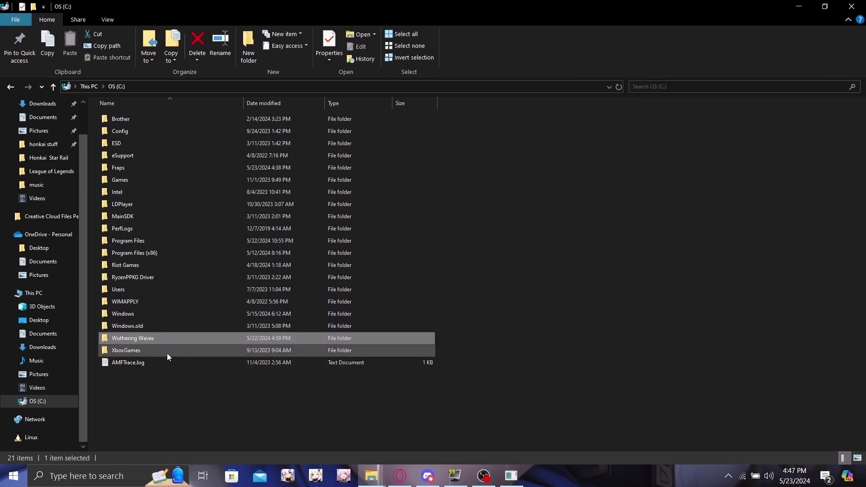
double_click(185, 339)
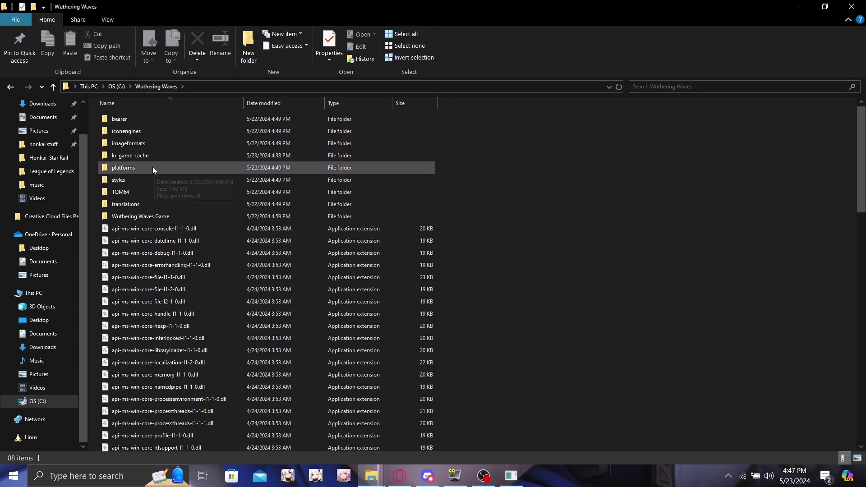
double_click(154, 219)
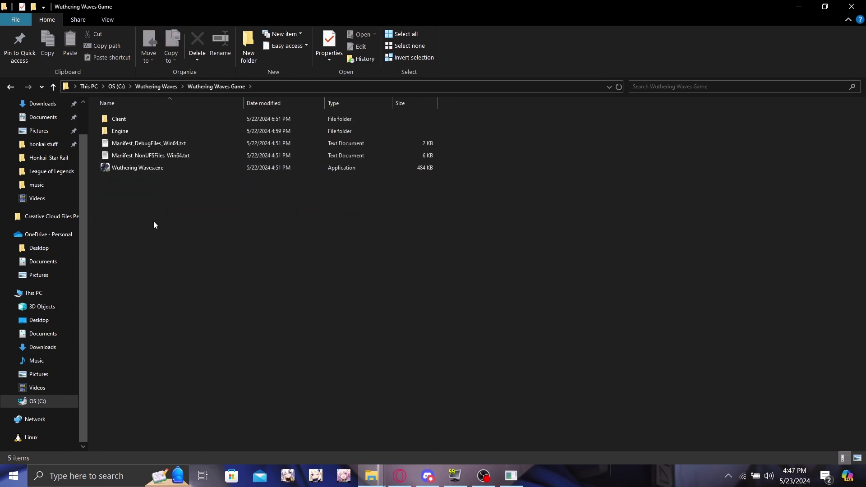
double_click(119, 119)
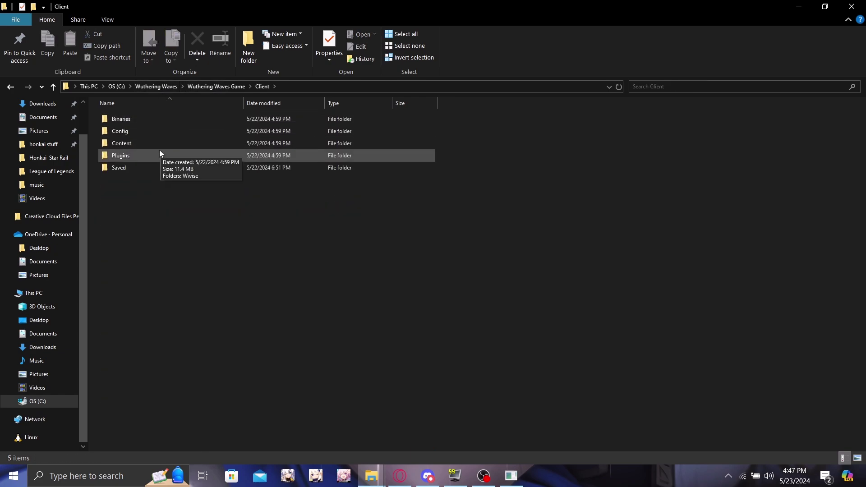
double_click(145, 166)
double_click(151, 131)
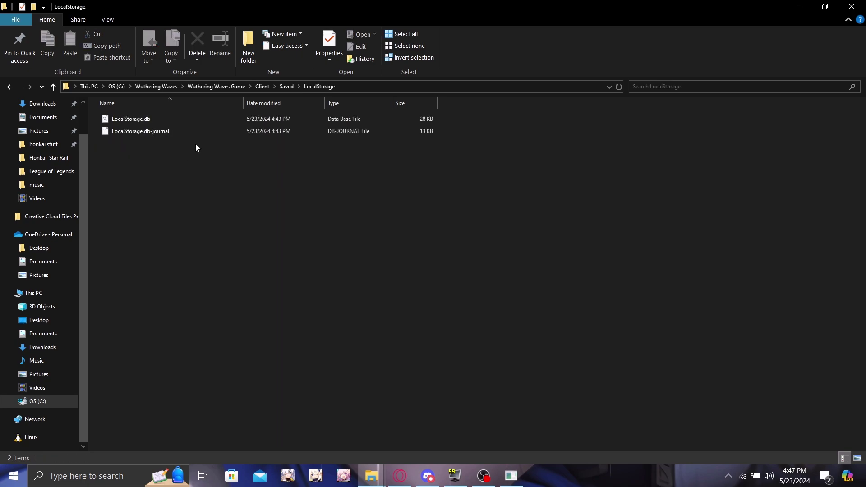
left_click(186, 120)
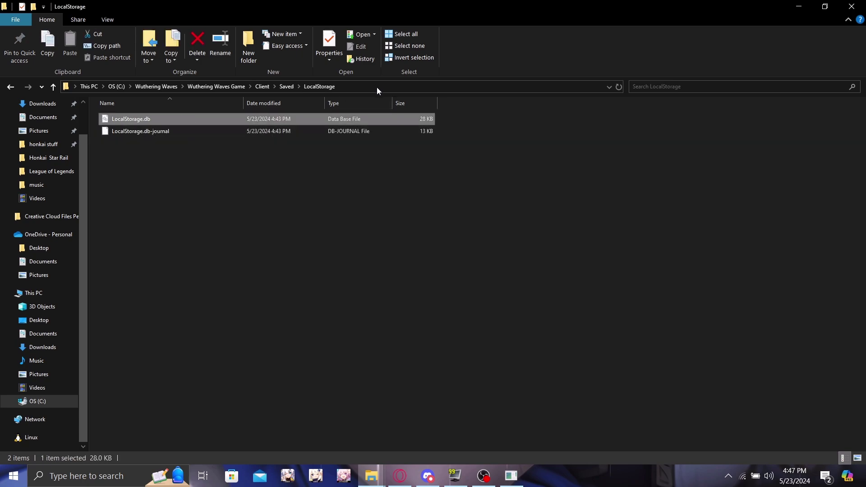
left_click(449, 228)
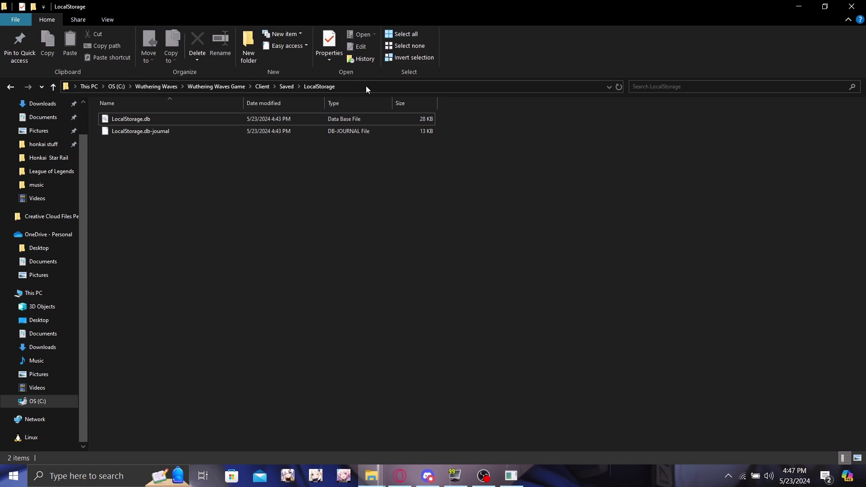
left_click(366, 87)
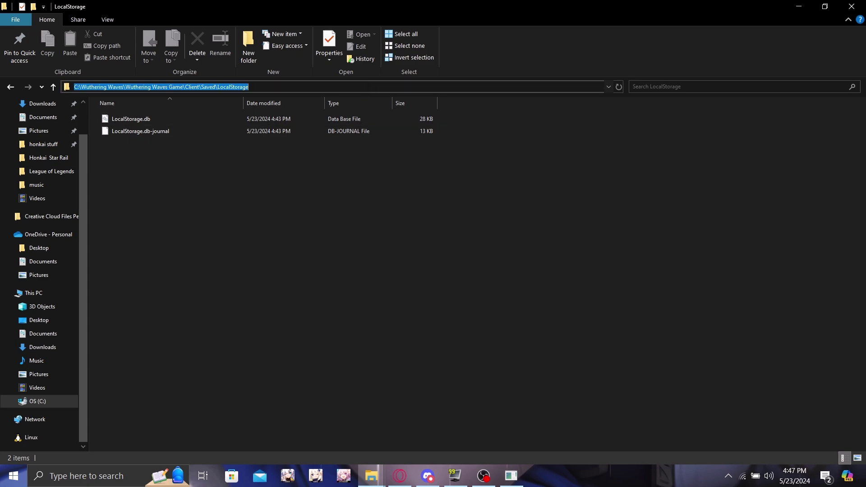
Paste the LocalStorage path plus \LocalStorage.db into the unlocker, run the patch, and close the console
key("alt+Tab")
left_click(255, 334)
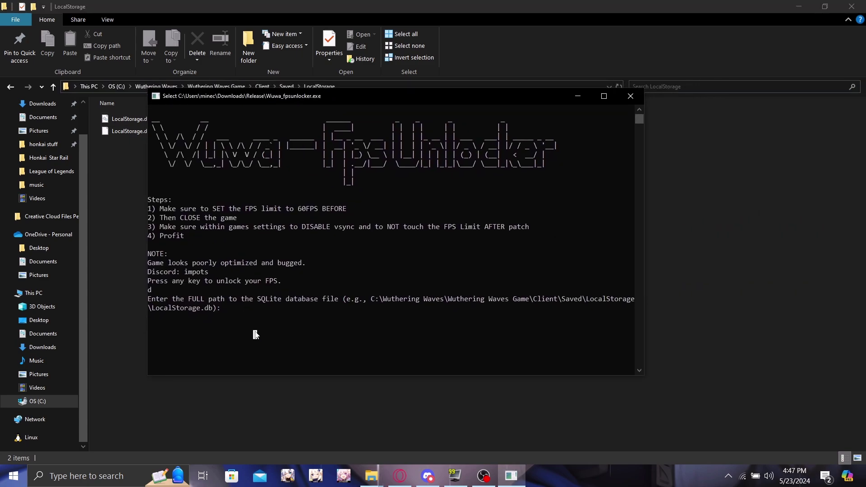
type("C:\\Wuthering Waves\\Wuthering Waves Game\\Client\\Saved\\LocalStorage")
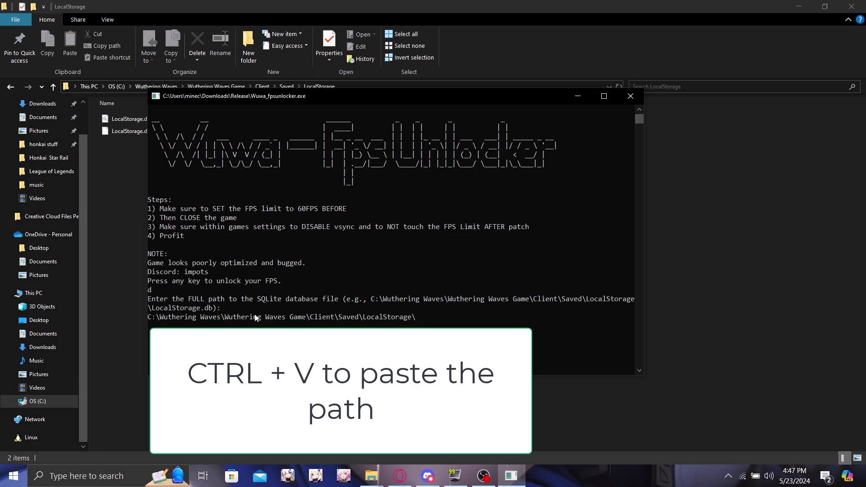
type("lStorage.db")
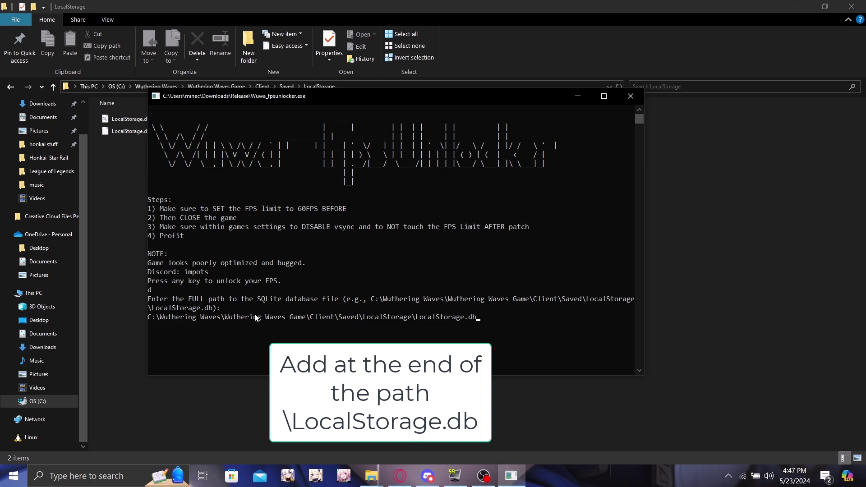
key("Return")
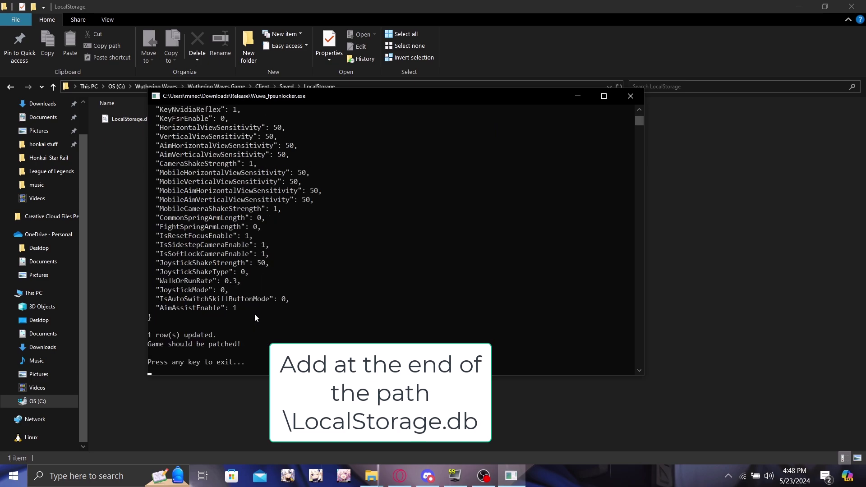
key("Return")
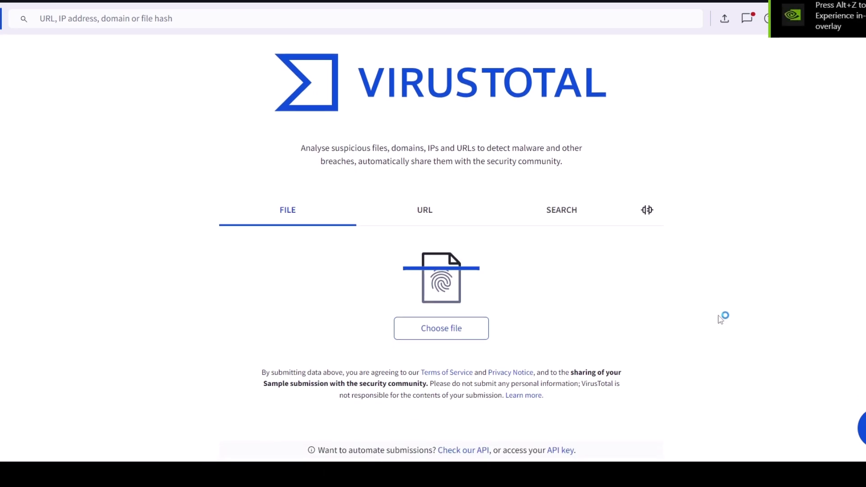
Scan Wuwa_fpsunlocker.rar and highlight MaxSecure's Trojan.Malware.300983.susgen detection in the vendor list
left_click(455, 328)
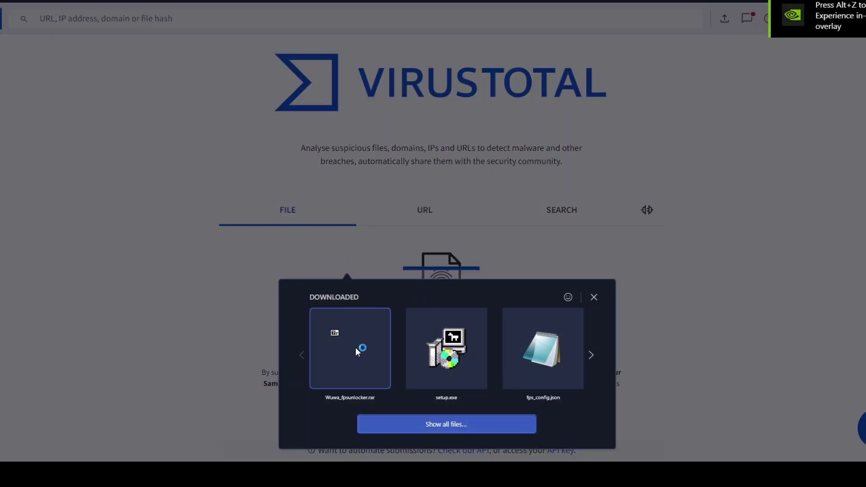
left_click(358, 336)
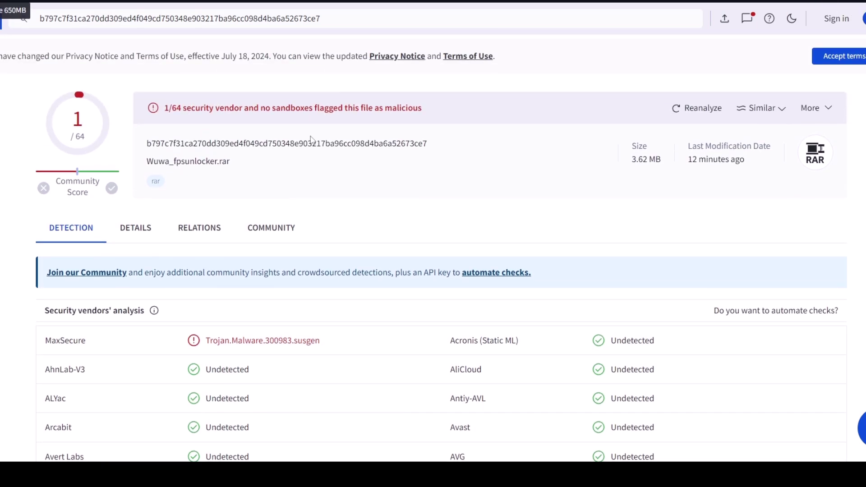
left_click_drag(321, 340, 140, 344)
scroll(375, 352, "down", 10)
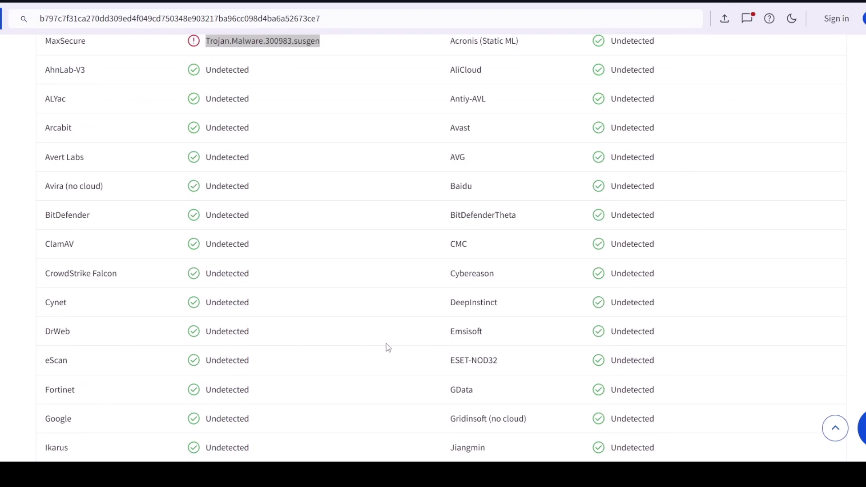
scroll(365, 320, "up", 10)
left_click_drag(102, 286, 47, 276)
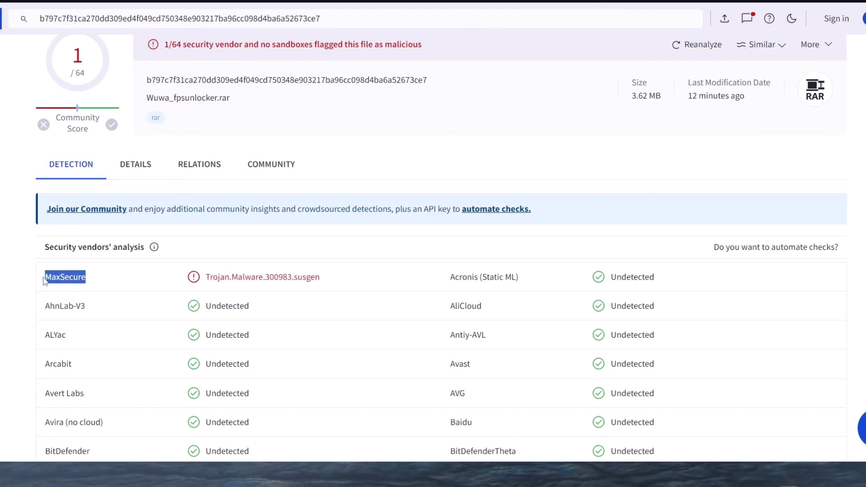
left_click(592, 168)
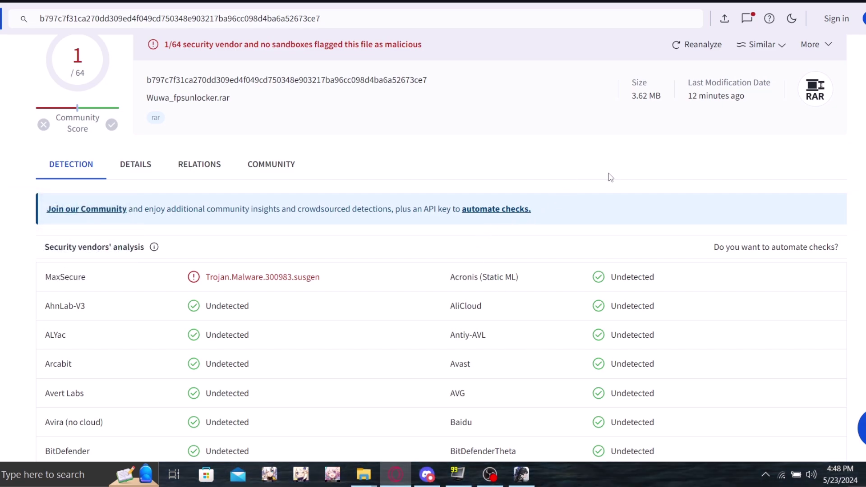
scroll(536, 288, "up", 2)
left_click_drag(321, 341, 205, 341)
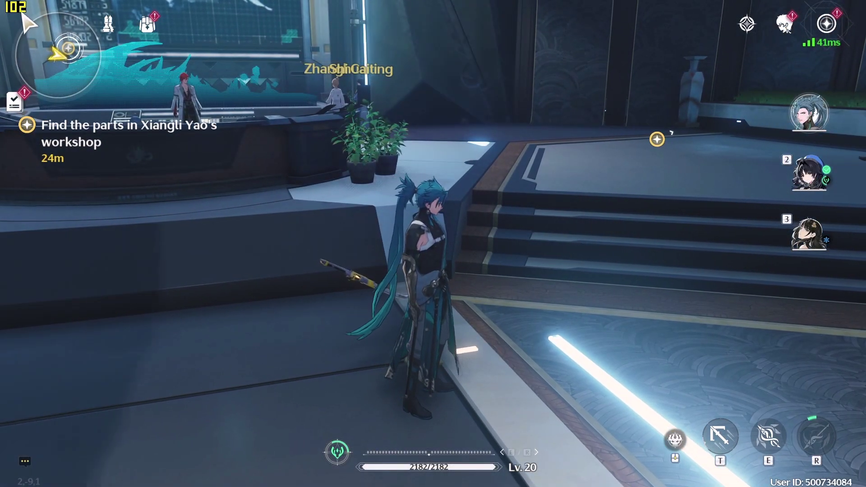
Run the character through the main hall toward the workshop stairs while watching the FPS counter
key("w")
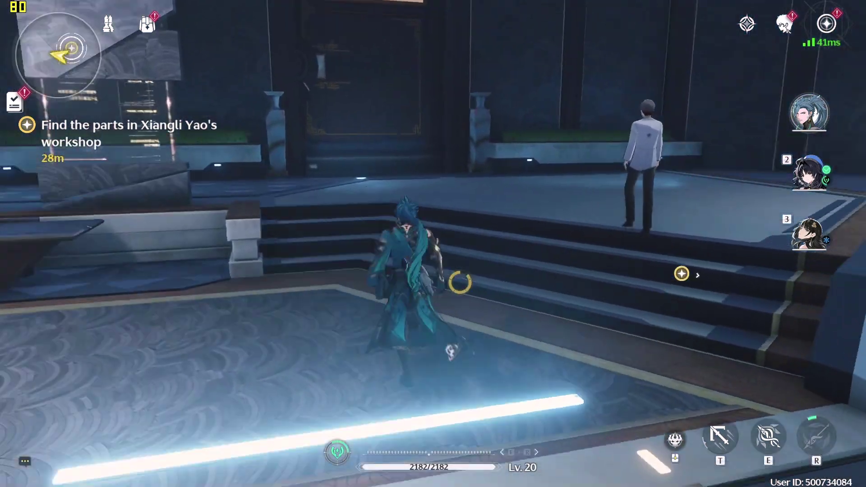
key("w")
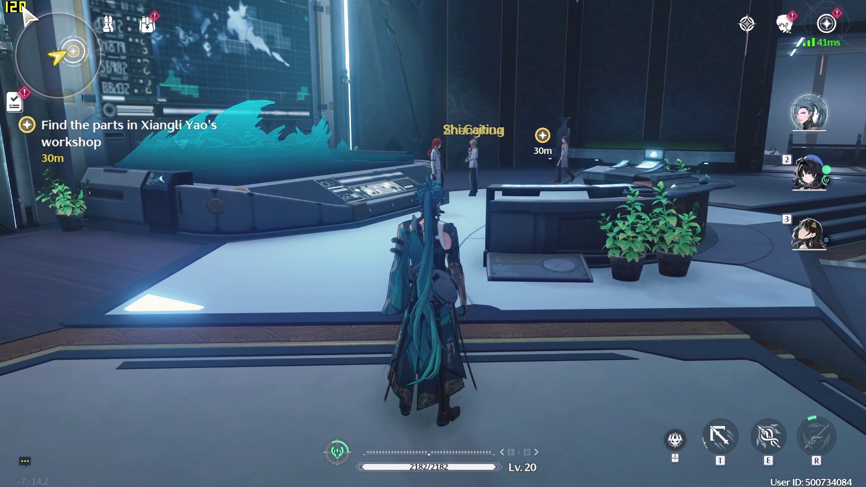
key("w")
key("w")
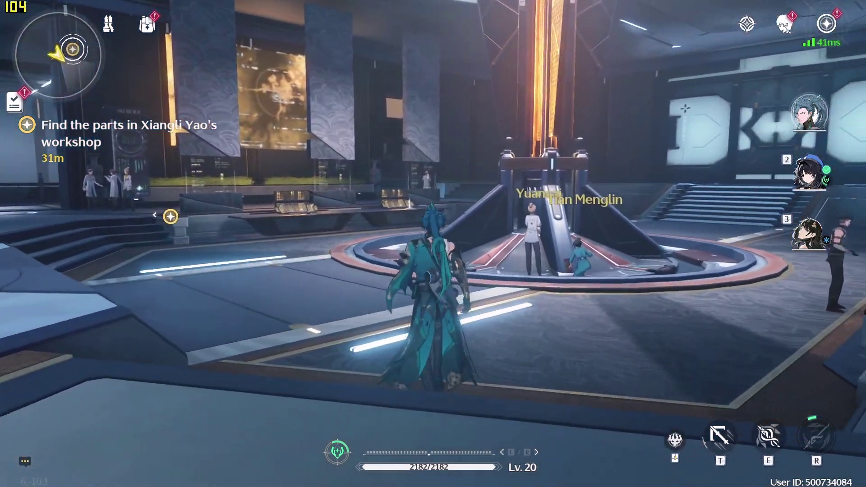
key("w")
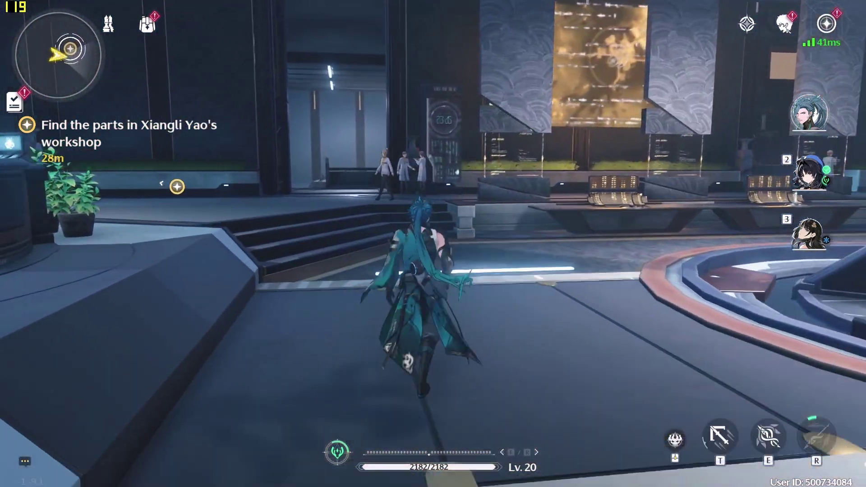
key("w")
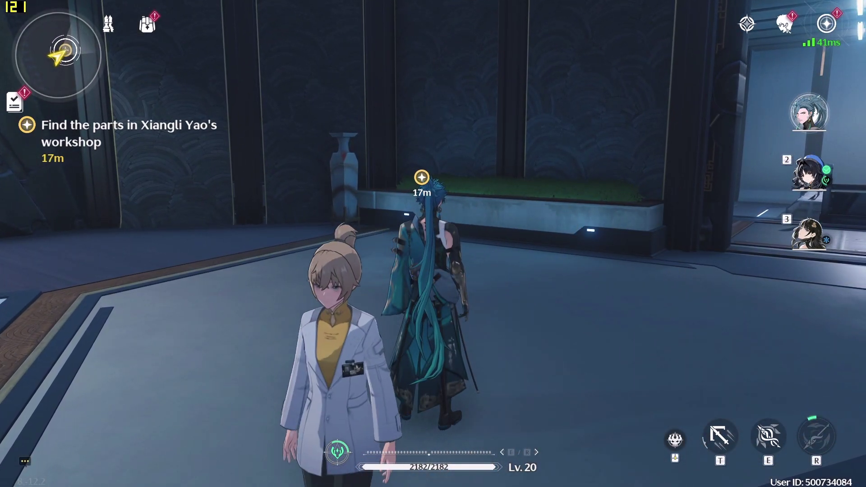
key("s")
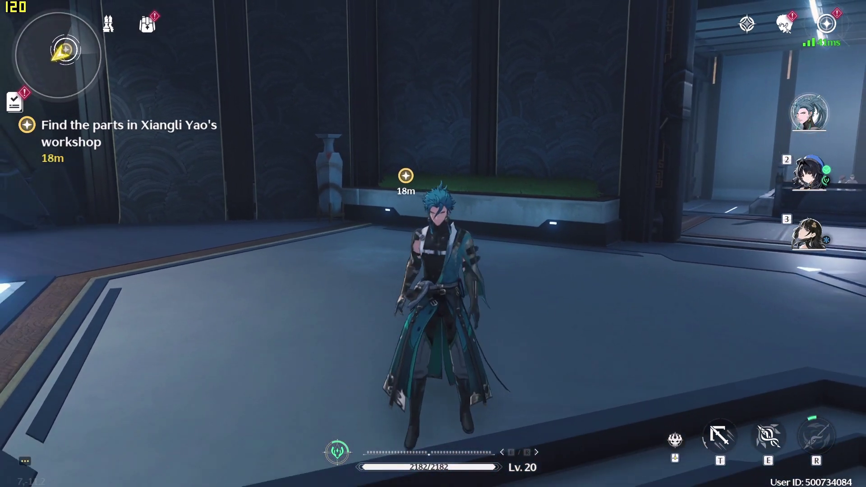